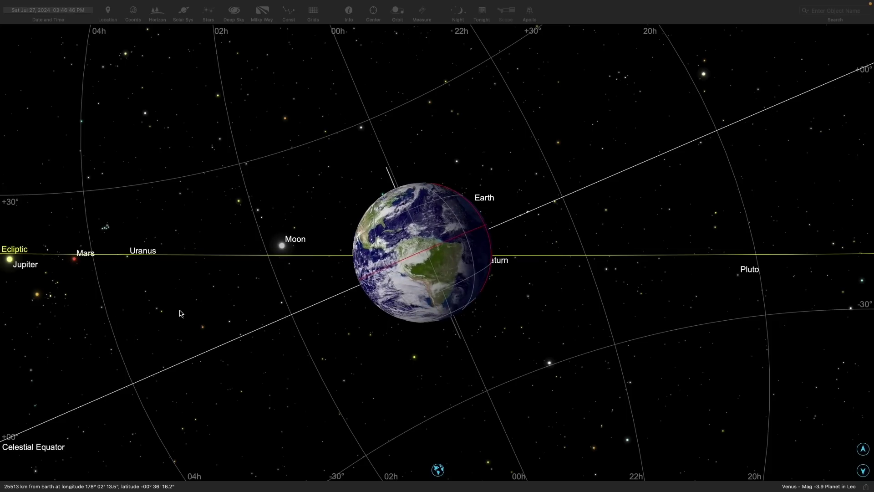
# - Centre the view on Earth and orbit it to look down from about +16° latitude
pyautogui.click(489, 227)
pyautogui.moveTo(488, 226); pyautogui.dragTo(397, 269)
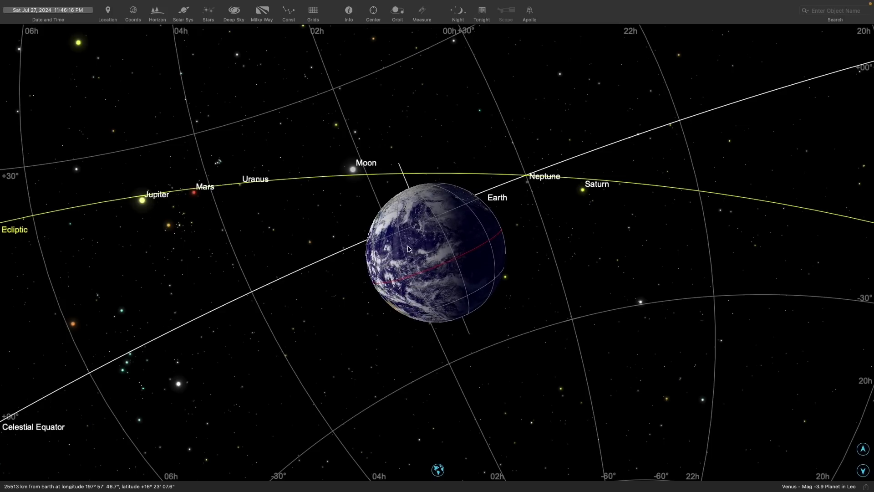
# - Orbit the viewpoint over Earth further north, to roughly +21° latitude
pyautogui.moveTo(569, 143); pyautogui.dragTo(538, 157)
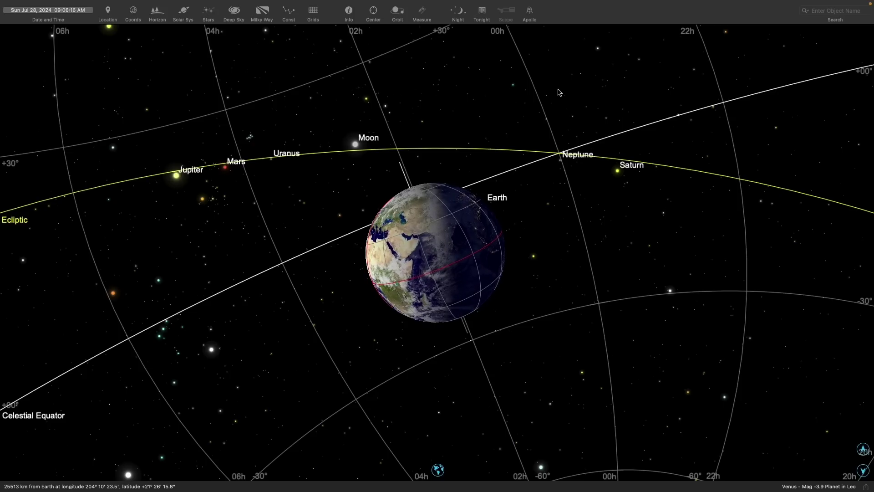
# - Select Markab and show its Data tab with catalogue numbers, coordinates and physical parameters
pyautogui.click(599, 49)
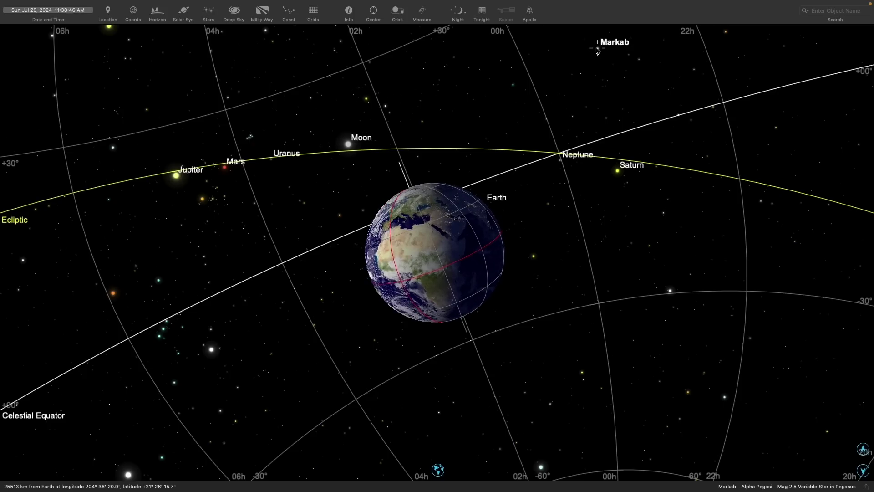
pyautogui.doubleClick(598, 50)
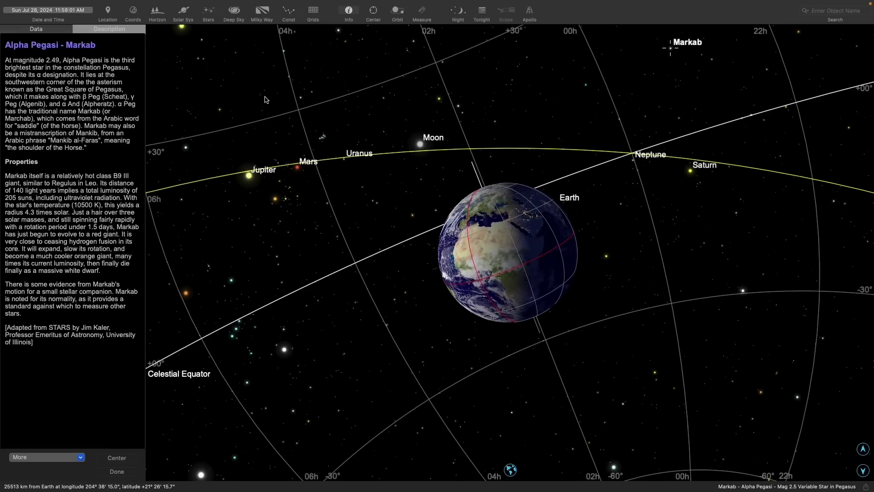
pyautogui.click(44, 34)
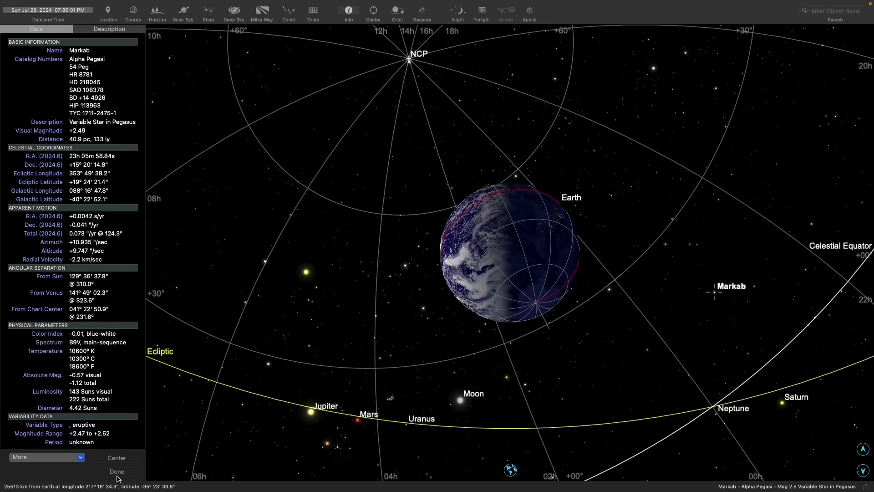
# - Dismiss Markab's Info panel and bring up the Date and Time settings
pyautogui.click(372, 306)
pyautogui.scroll(5, 400, 158)
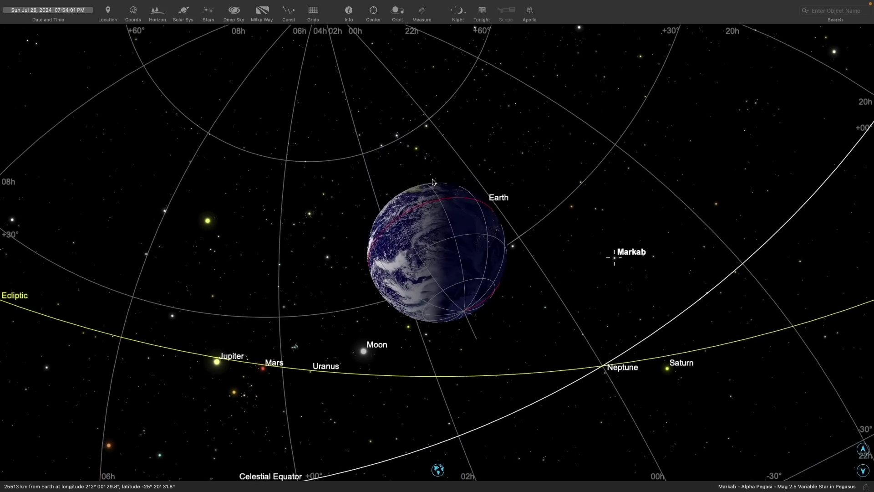
pyautogui.click(46, 14)
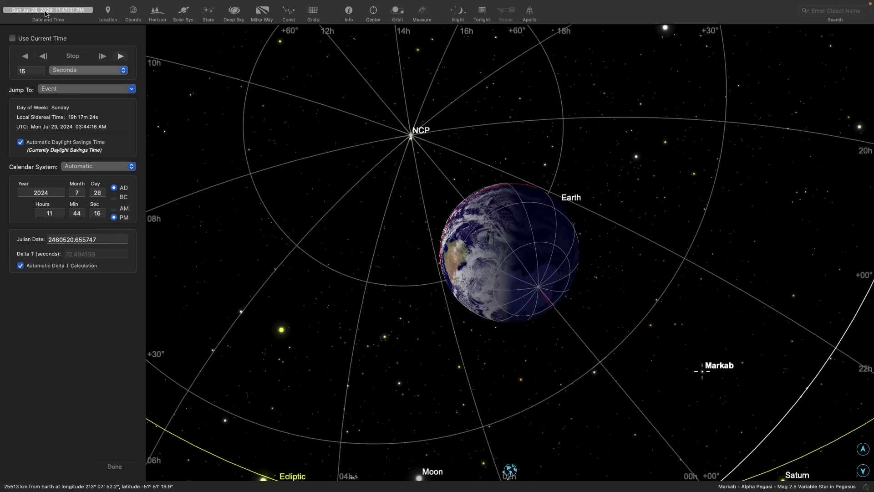
# - Shift the time to early afternoon and turn on constellation lines, boundaries and names
pyautogui.moveTo(46, 13); pyautogui.dragTo(86, 18)
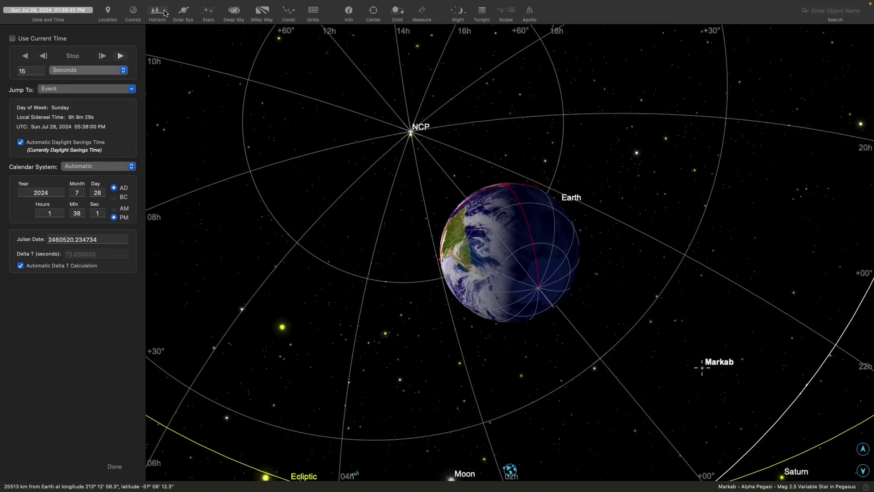
pyautogui.click(288, 12)
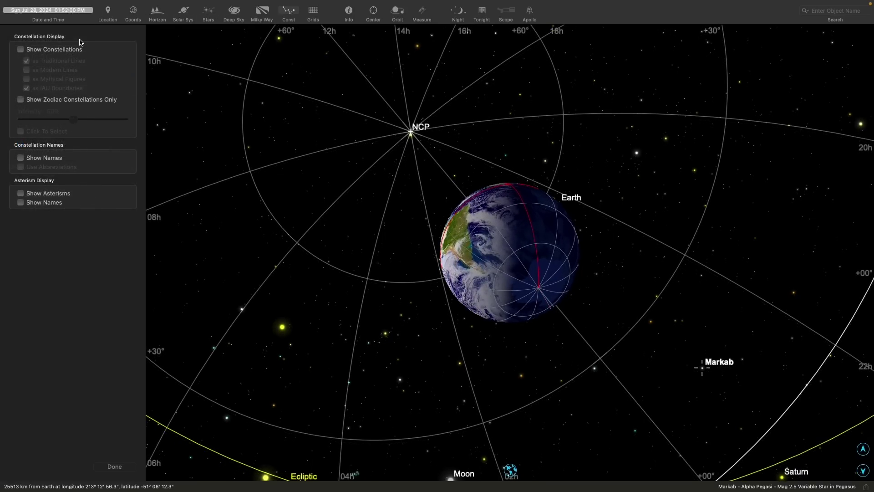
pyautogui.click(54, 51)
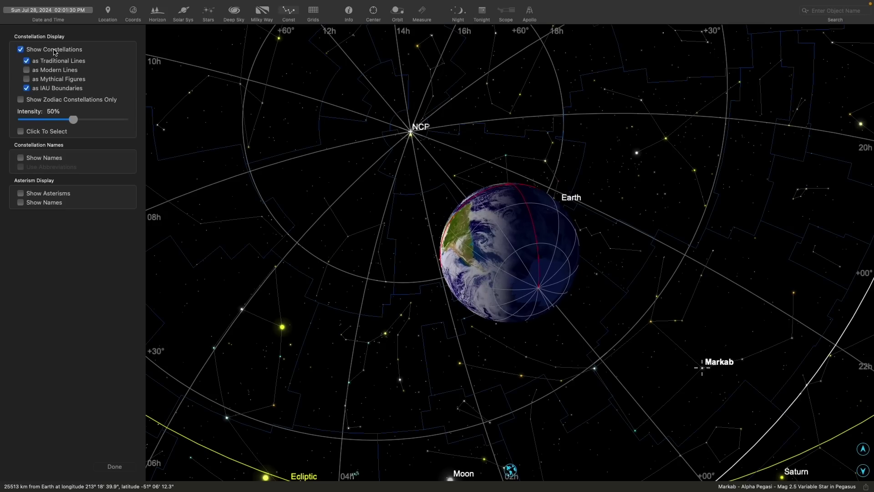
pyautogui.click(42, 159)
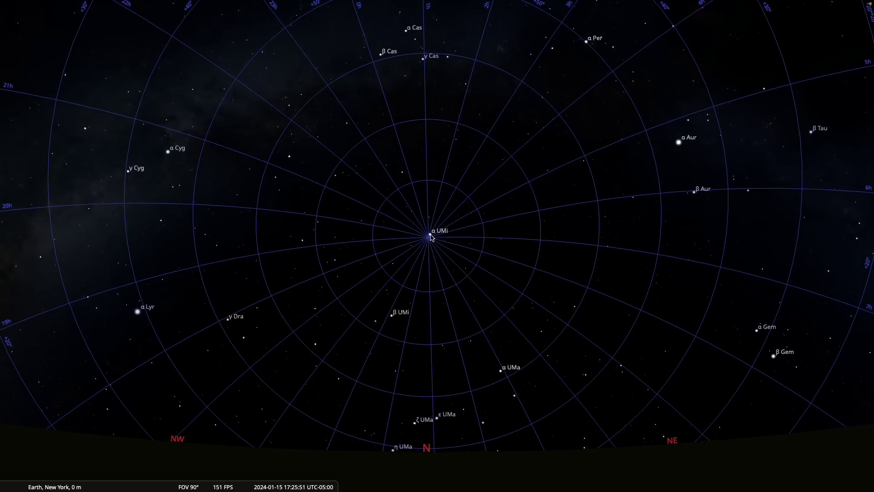
# - Select Polaris, show constellation lines, names and boundaries, then hide the names again
pyautogui.click(431, 236)
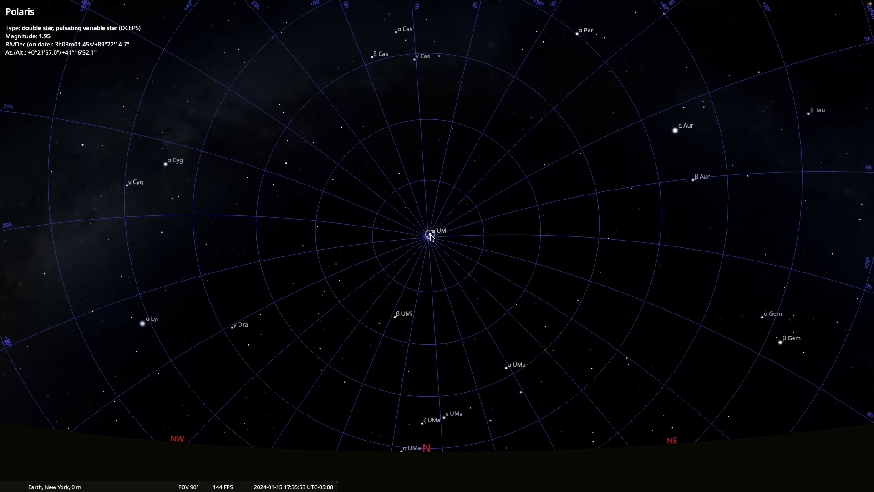
pyautogui.press('c')
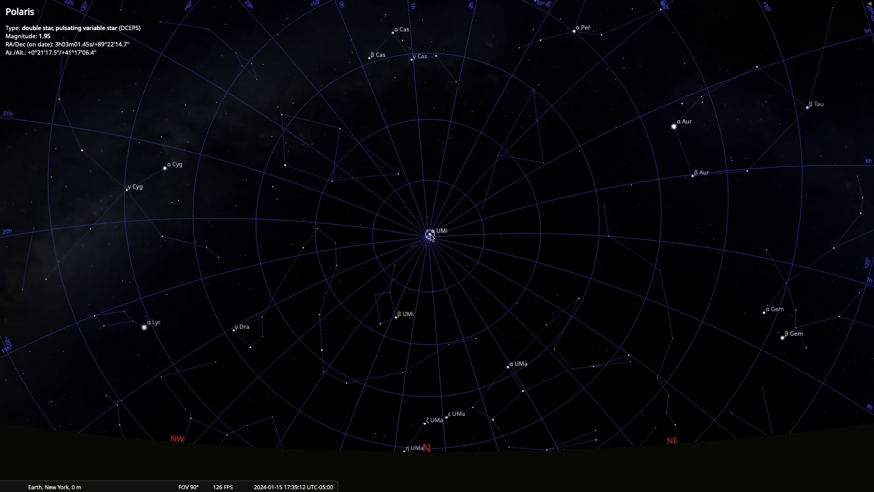
pyautogui.press('v')
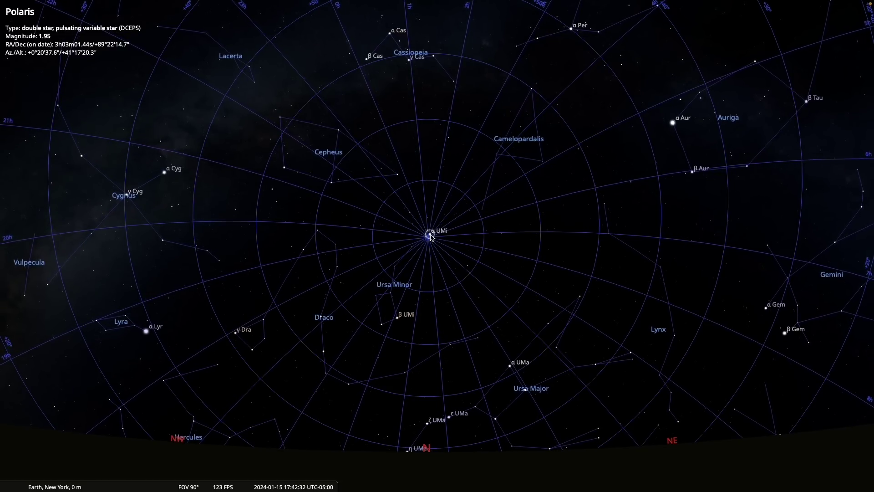
pyautogui.press('b')
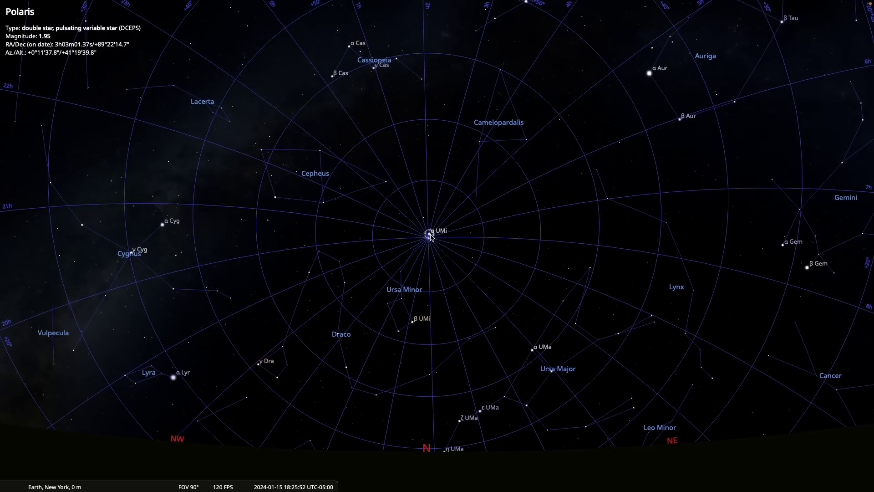
pyautogui.press('v')
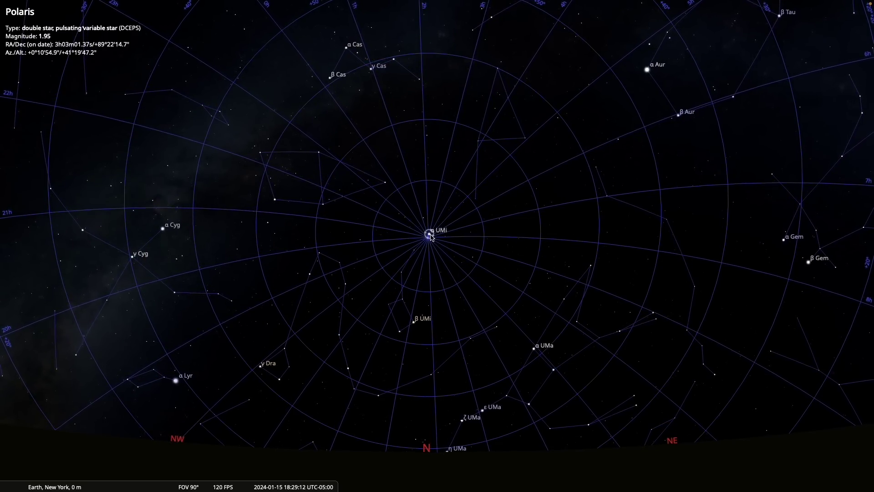
# - Hide the constellation lines with C so only the grid and star labels remain
pyautogui.press('c')
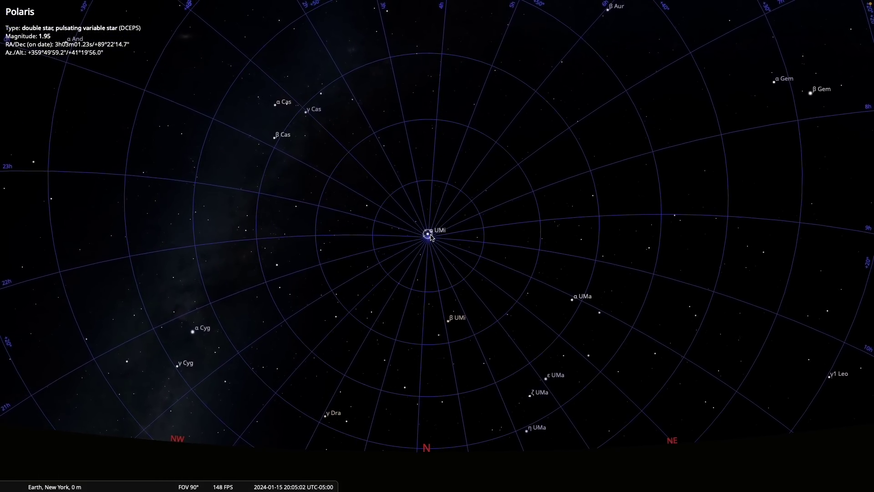
# - Pan from the northern sky round to due East, where Orion and Canis Major rise
pyautogui.press('Right')
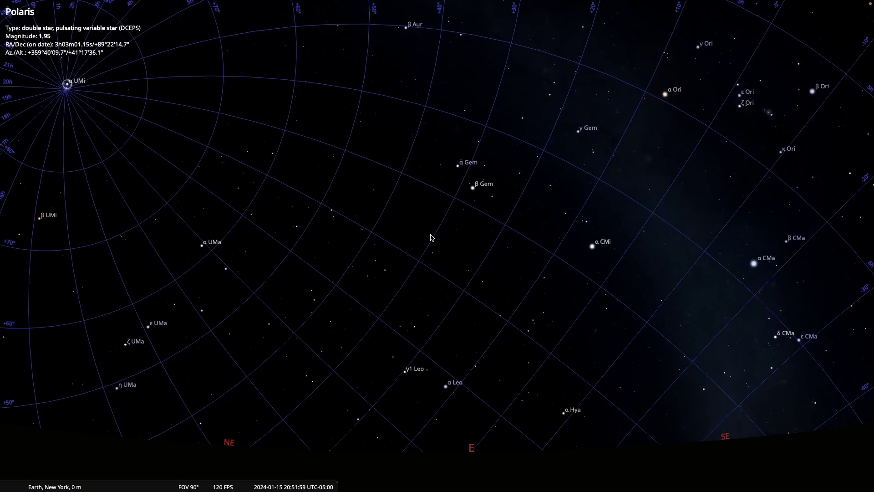
# - Pan on to due South, bringing Orion, Taurus and Canis Major into view
pyautogui.press('Right')
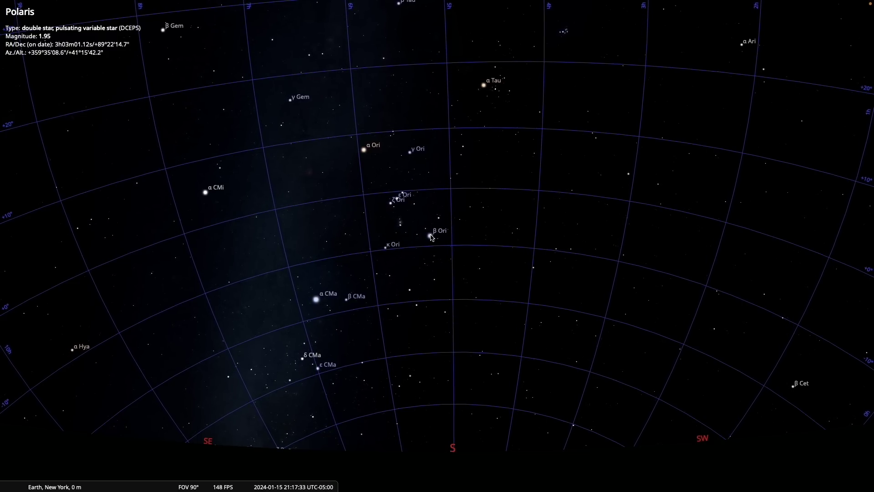
# - Pan to the western sky, re-centre on Polaris, and show the Location window for New York
pyautogui.press('Right')
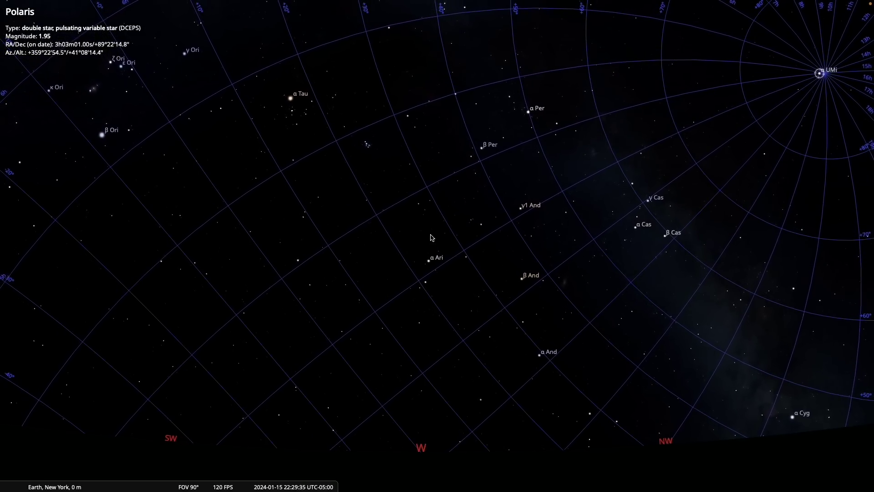
pyautogui.press('space')
pyautogui.moveTo(1, 313)
pyautogui.click(15, 270)
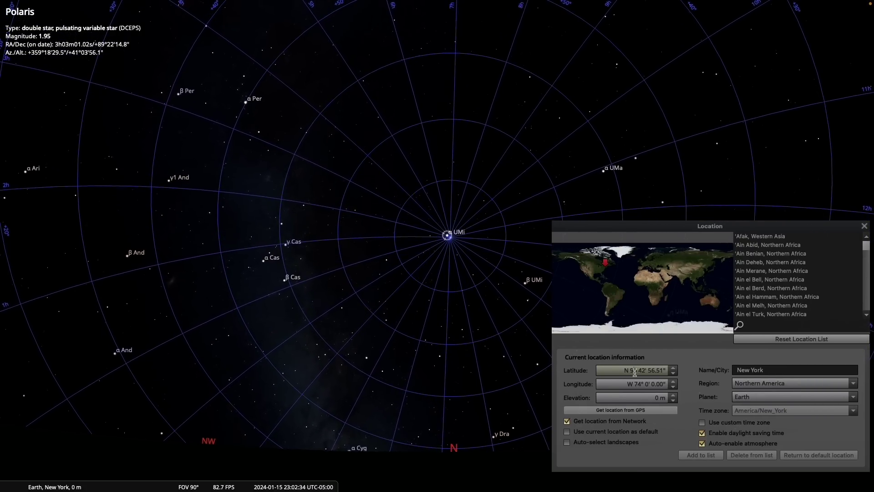
# - Place the observer in far-northern Greenland, raise latitude to N 90°, then lower it to 89°N
pyautogui.scroll(20, 635, 372)
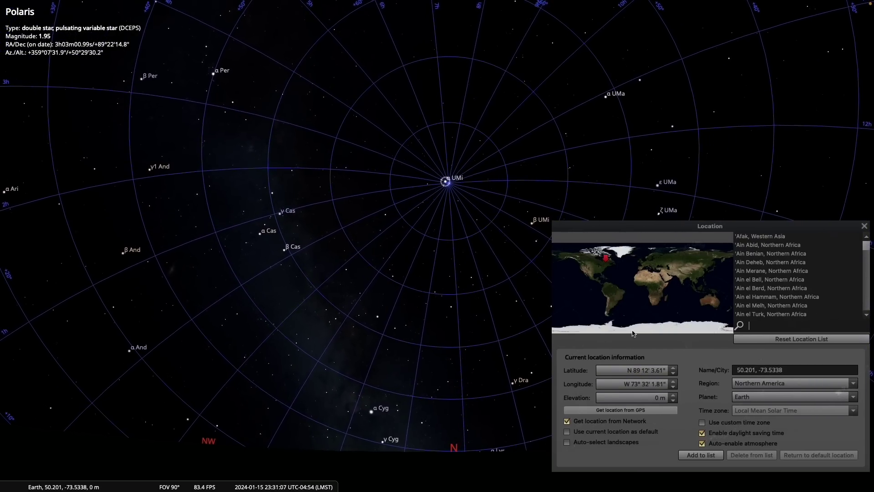
pyautogui.click(614, 250)
pyautogui.scroll(15, 651, 370)
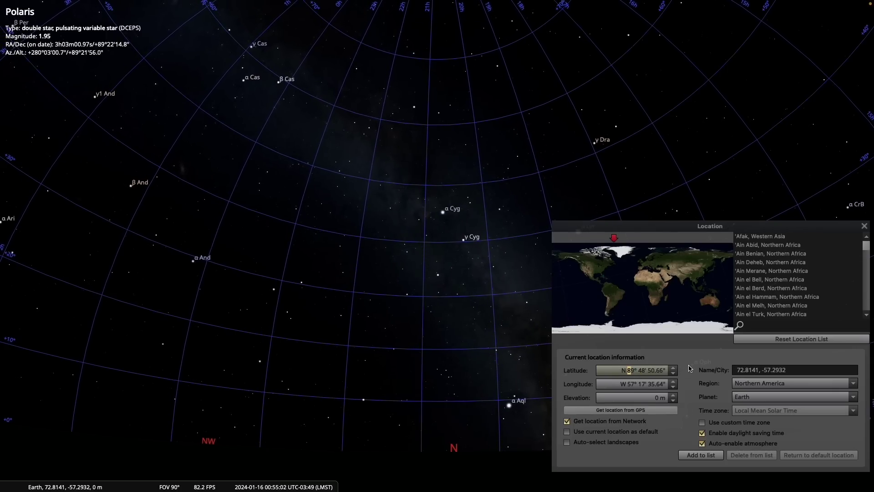
pyautogui.scroll(2, 679, 370)
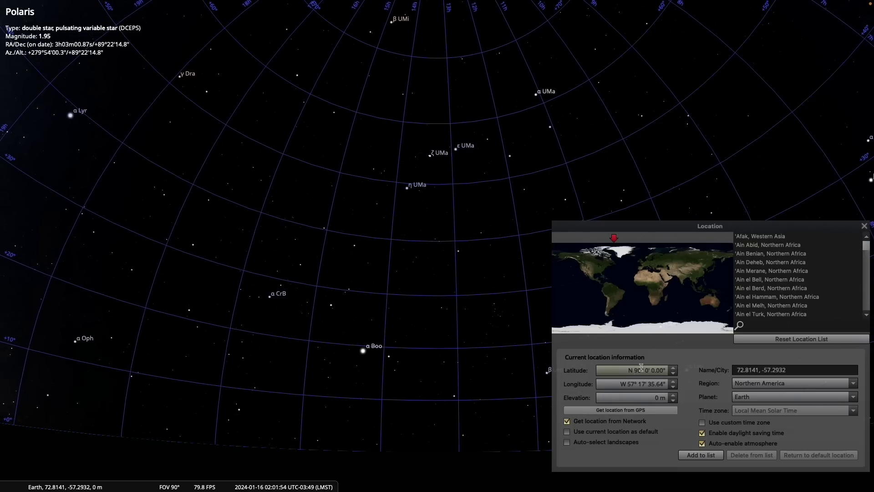
pyautogui.click(675, 374)
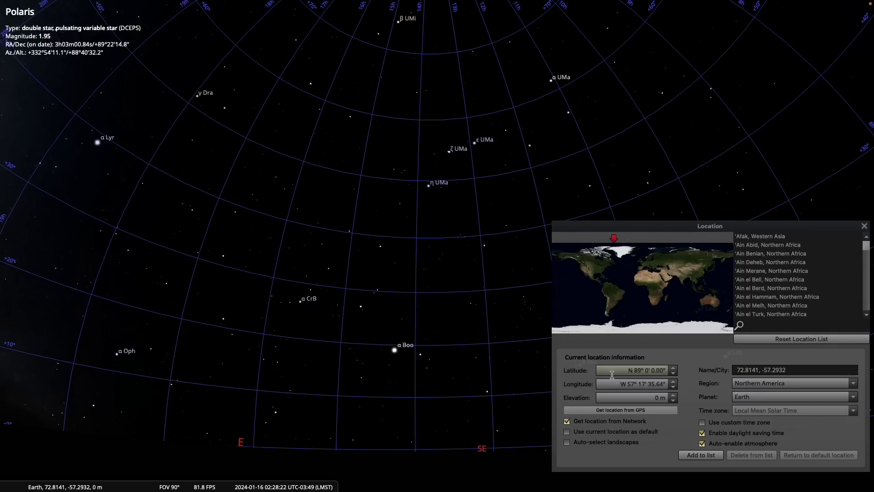
# - Set the latitude to 0° and tilt the view down to the eastern horizon
pyautogui.doubleClick(639, 370)
pyautogui.write('0')
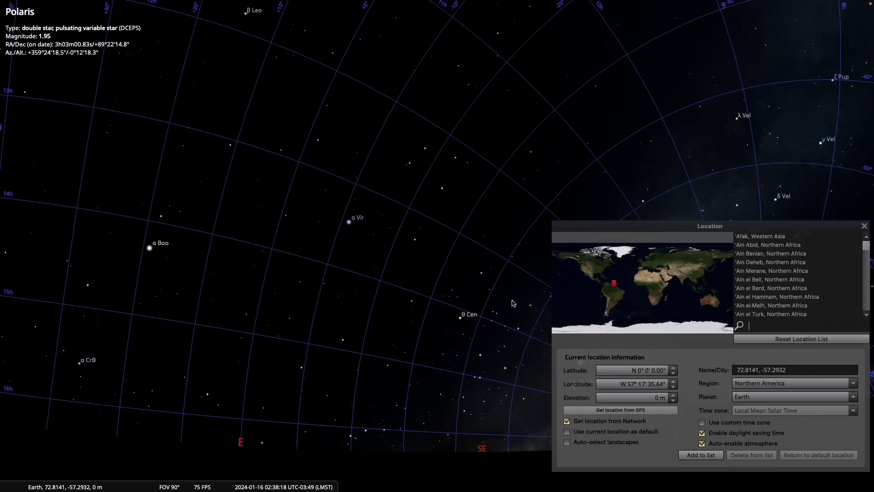
pyautogui.moveTo(370, 310); pyautogui.dragTo(505, 266)
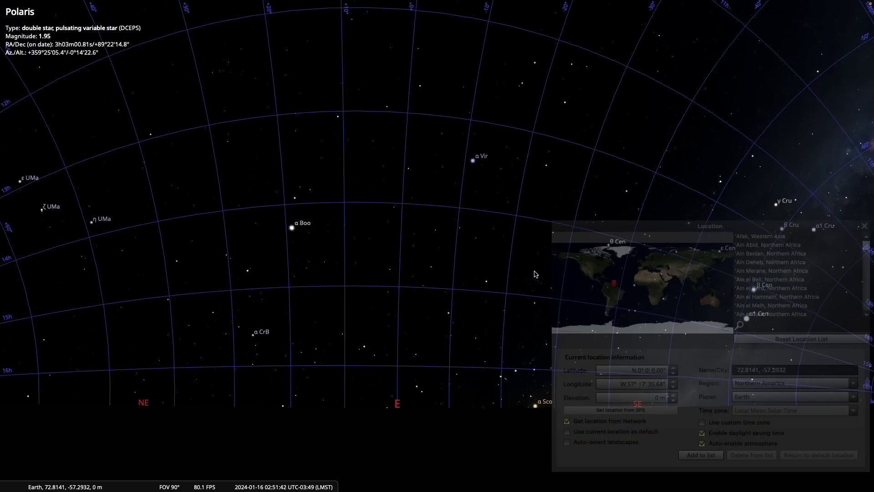
# - Pan the view from east through south and west around to northwest
pyautogui.press('Right')
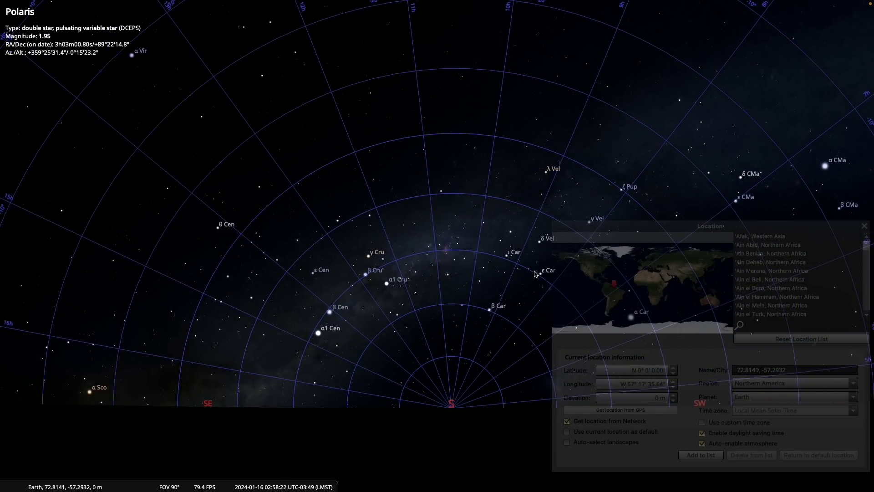
pyautogui.press('Right')
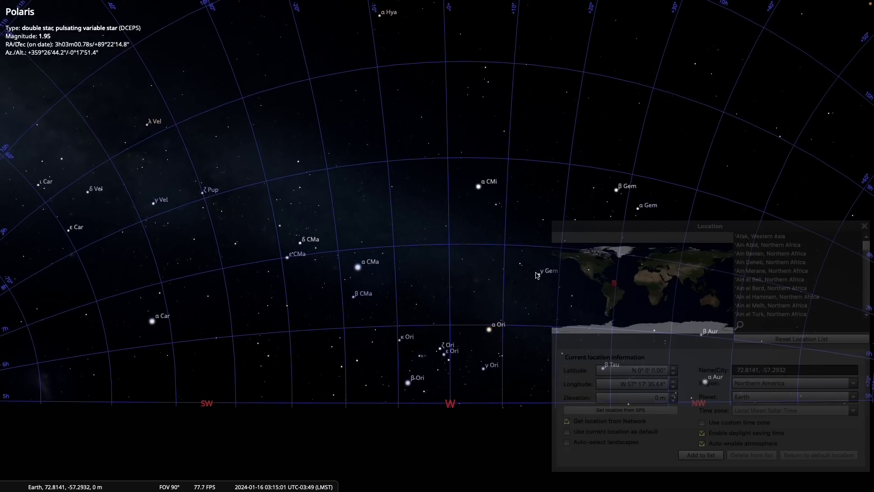
pyautogui.press('Right')
pyautogui.press('Right')
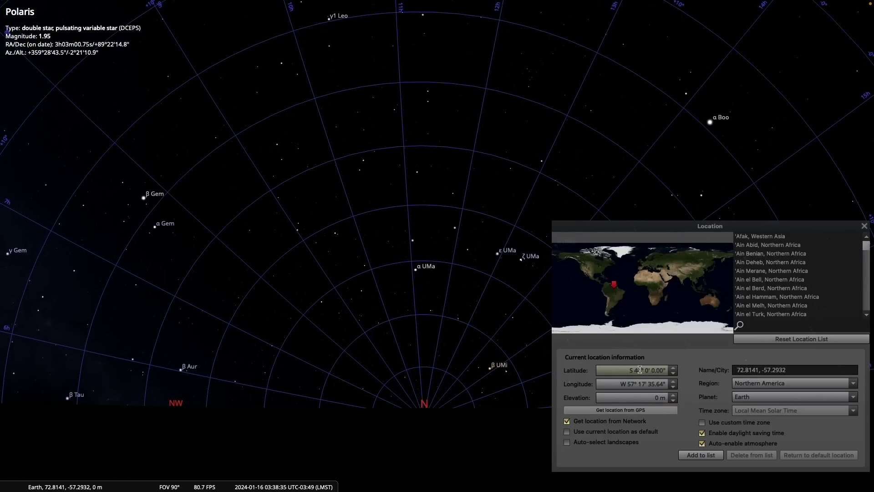
# - Set latitude to 40°S, speed up time, and pan from north through east to south
pyautogui.write('40')
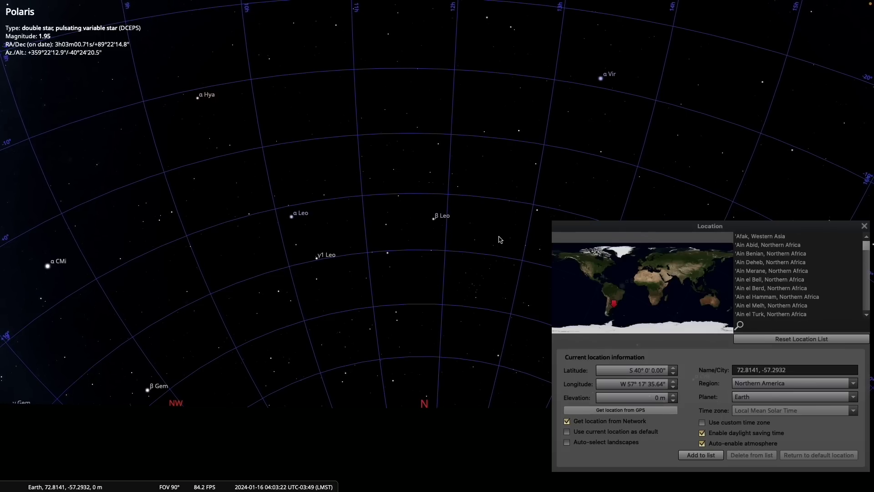
pyautogui.press('l')
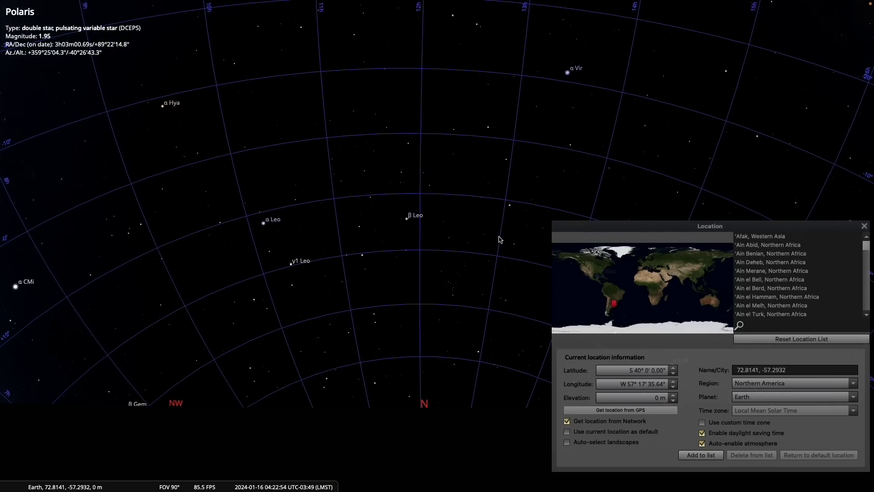
pyautogui.press('Right')
pyautogui.press('Right')
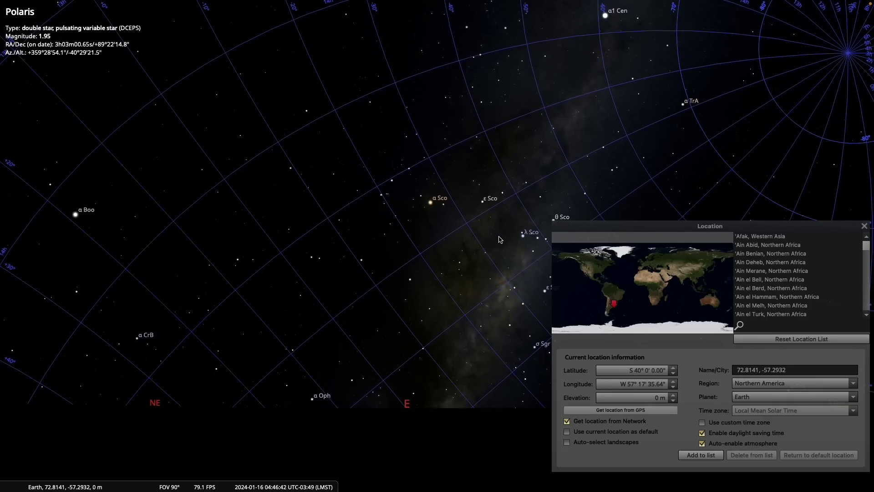
pyautogui.press('Right')
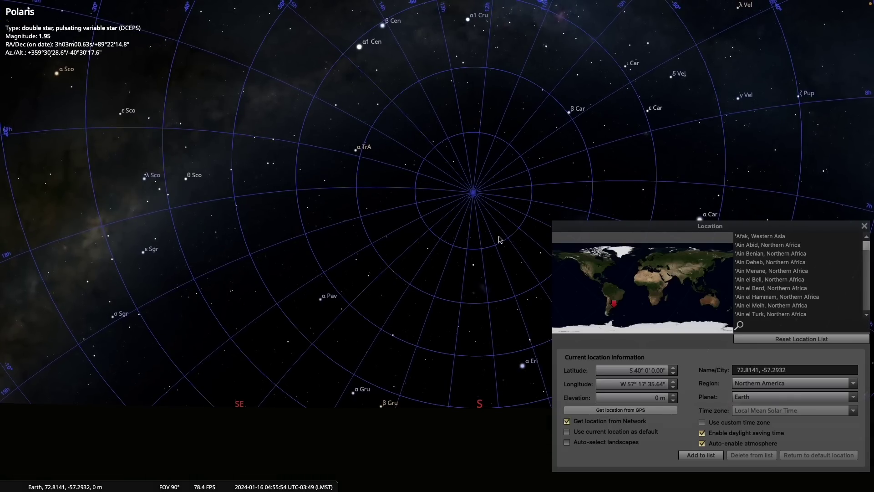
pyautogui.press('Right')
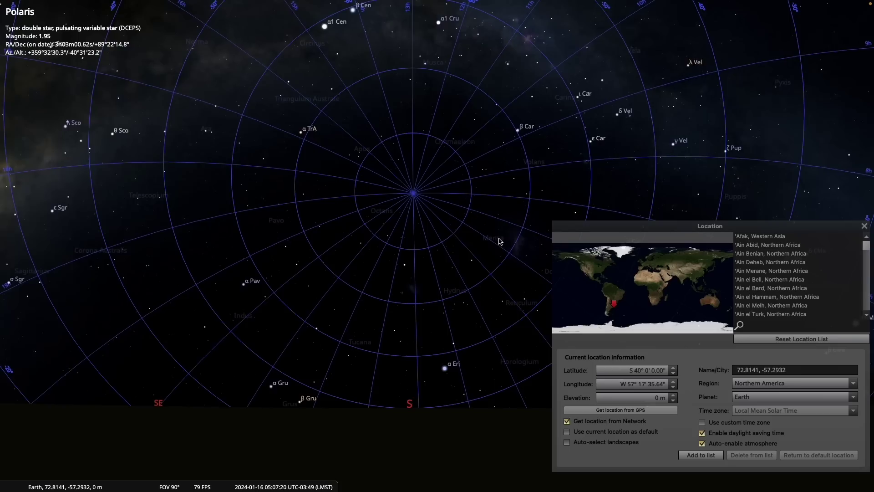
# - Turn on constellation lines and names, zoom in on the south celestial pole, then back out
pyautogui.press('c')
pyautogui.press('v')
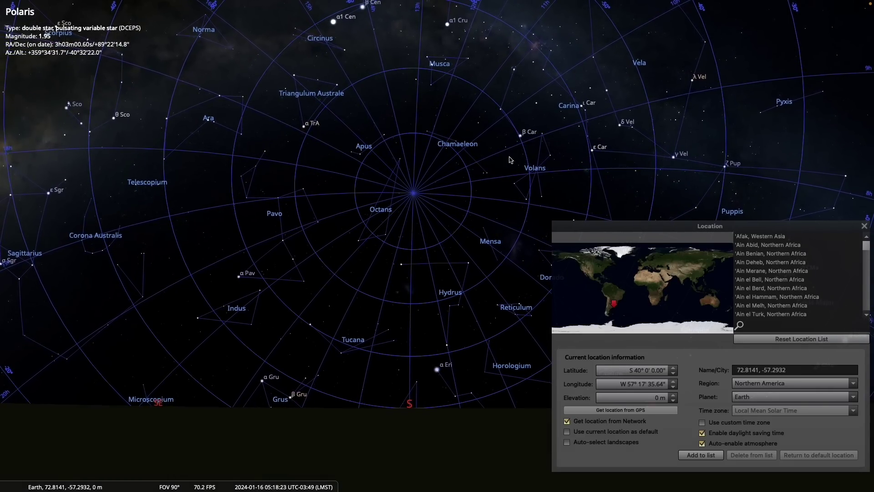
pyautogui.moveTo(463, 137); pyautogui.dragTo(406, 250)
pyautogui.scroll(2, 377, 260)
pyautogui.scroll(2, 371, 254)
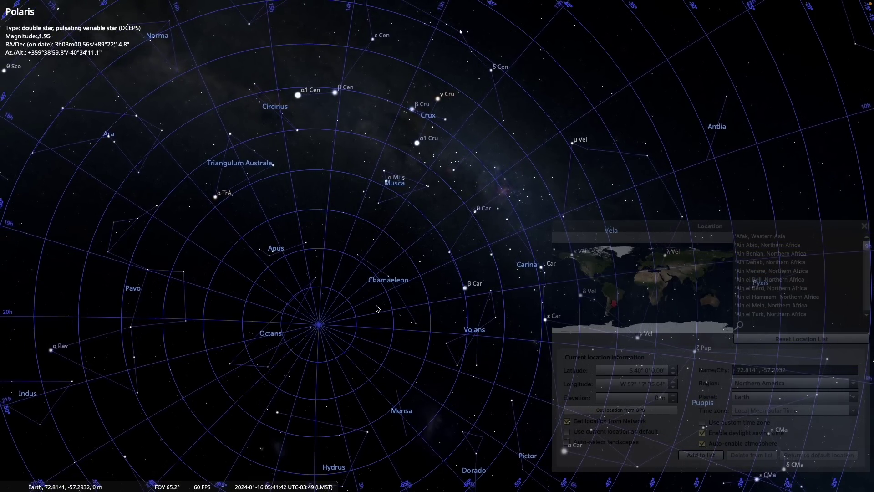
pyautogui.moveTo(382, 307); pyautogui.dragTo(479, 101)
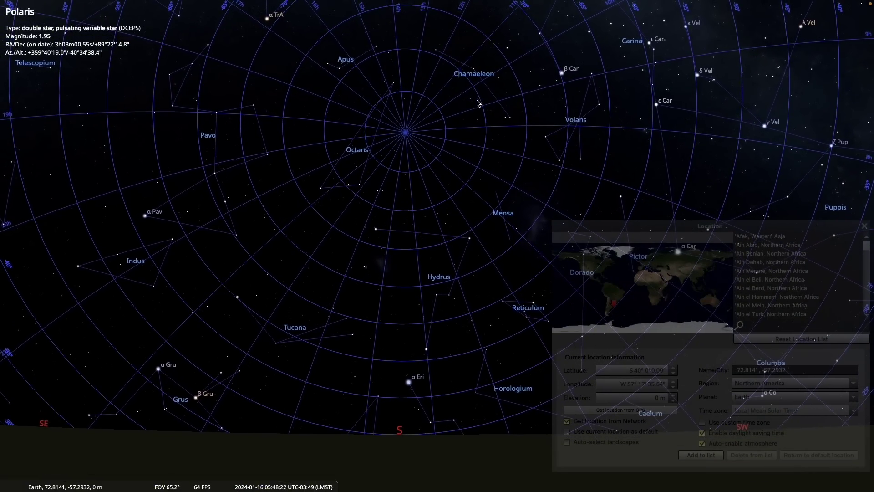
pyautogui.scroll(-3, 448, 258)
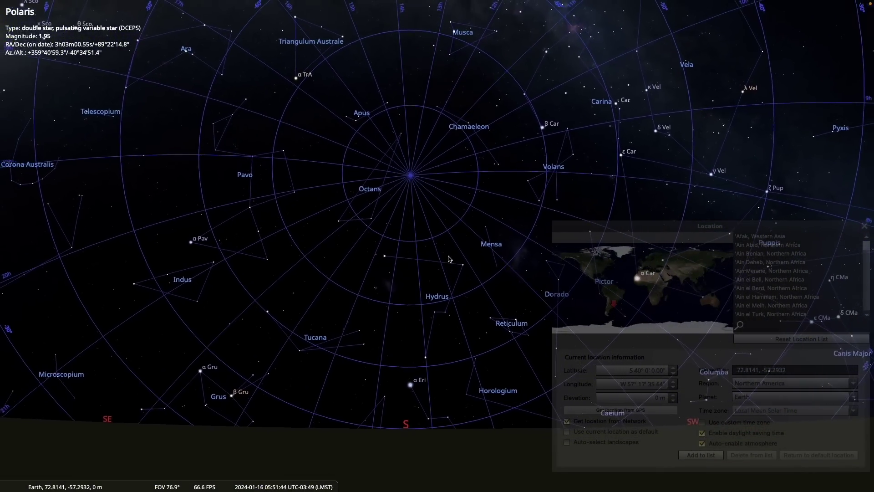
# - Scroll latitude to S 90°, make time run faster, then step back to 89°S
pyautogui.click(637, 370)
pyautogui.scroll(-5, 637, 371)
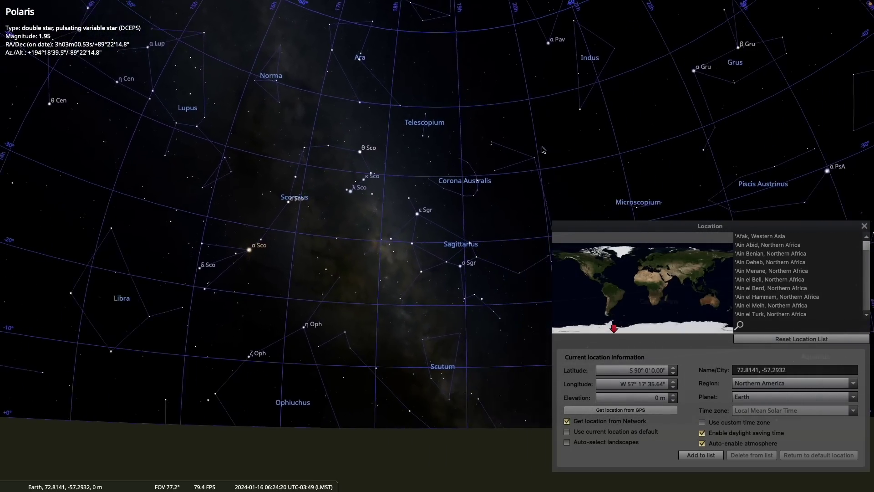
pyautogui.press('l')
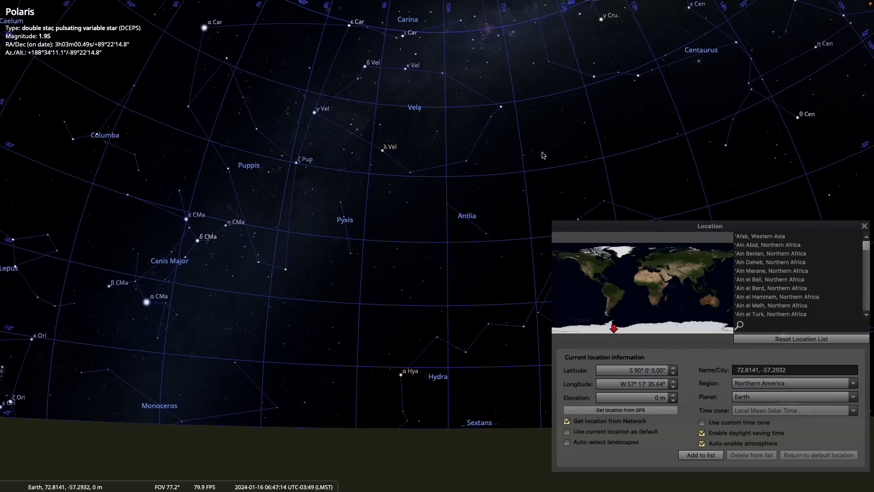
pyautogui.click(673, 367)
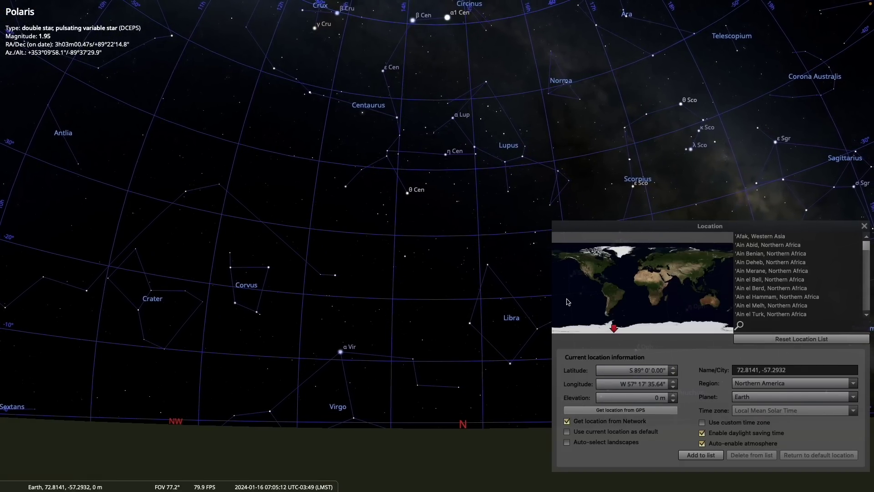
# - Request the home location via 'Get location from GPS' to return to New York
pyautogui.click(623, 411)
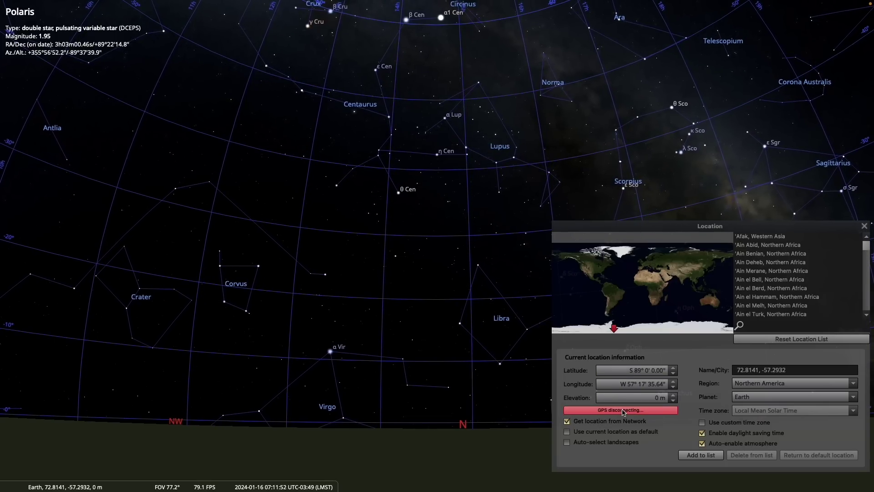